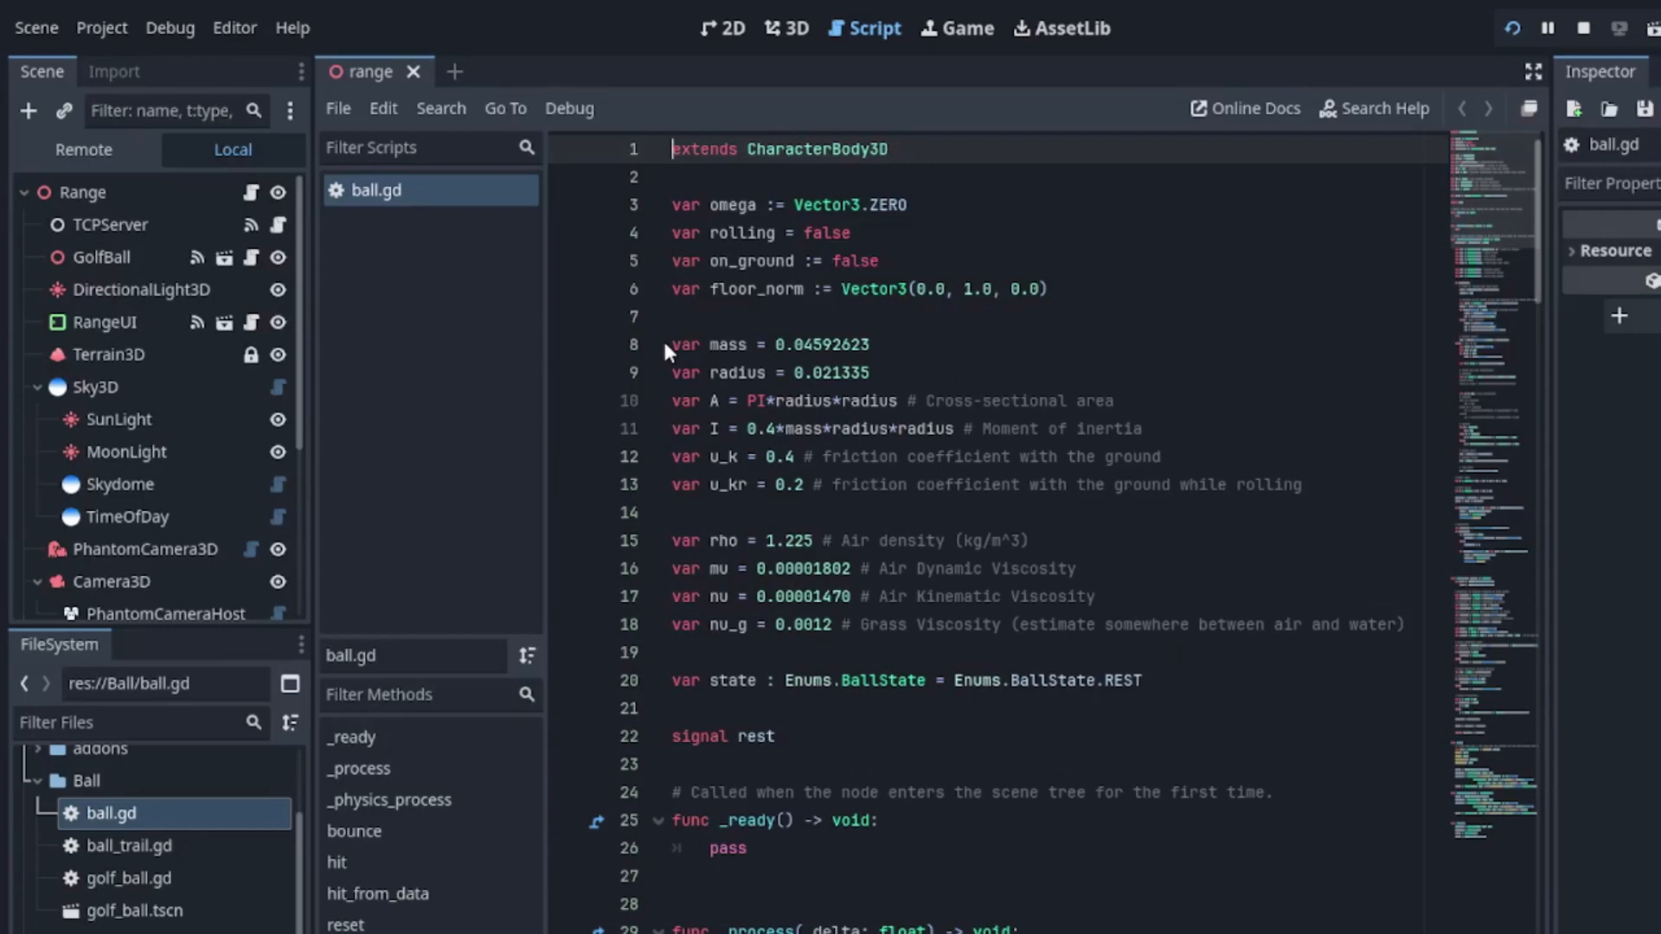
{"action": "left_click_drag", "start_coordinate": [1311, 487], "coordinate": [672, 348]}
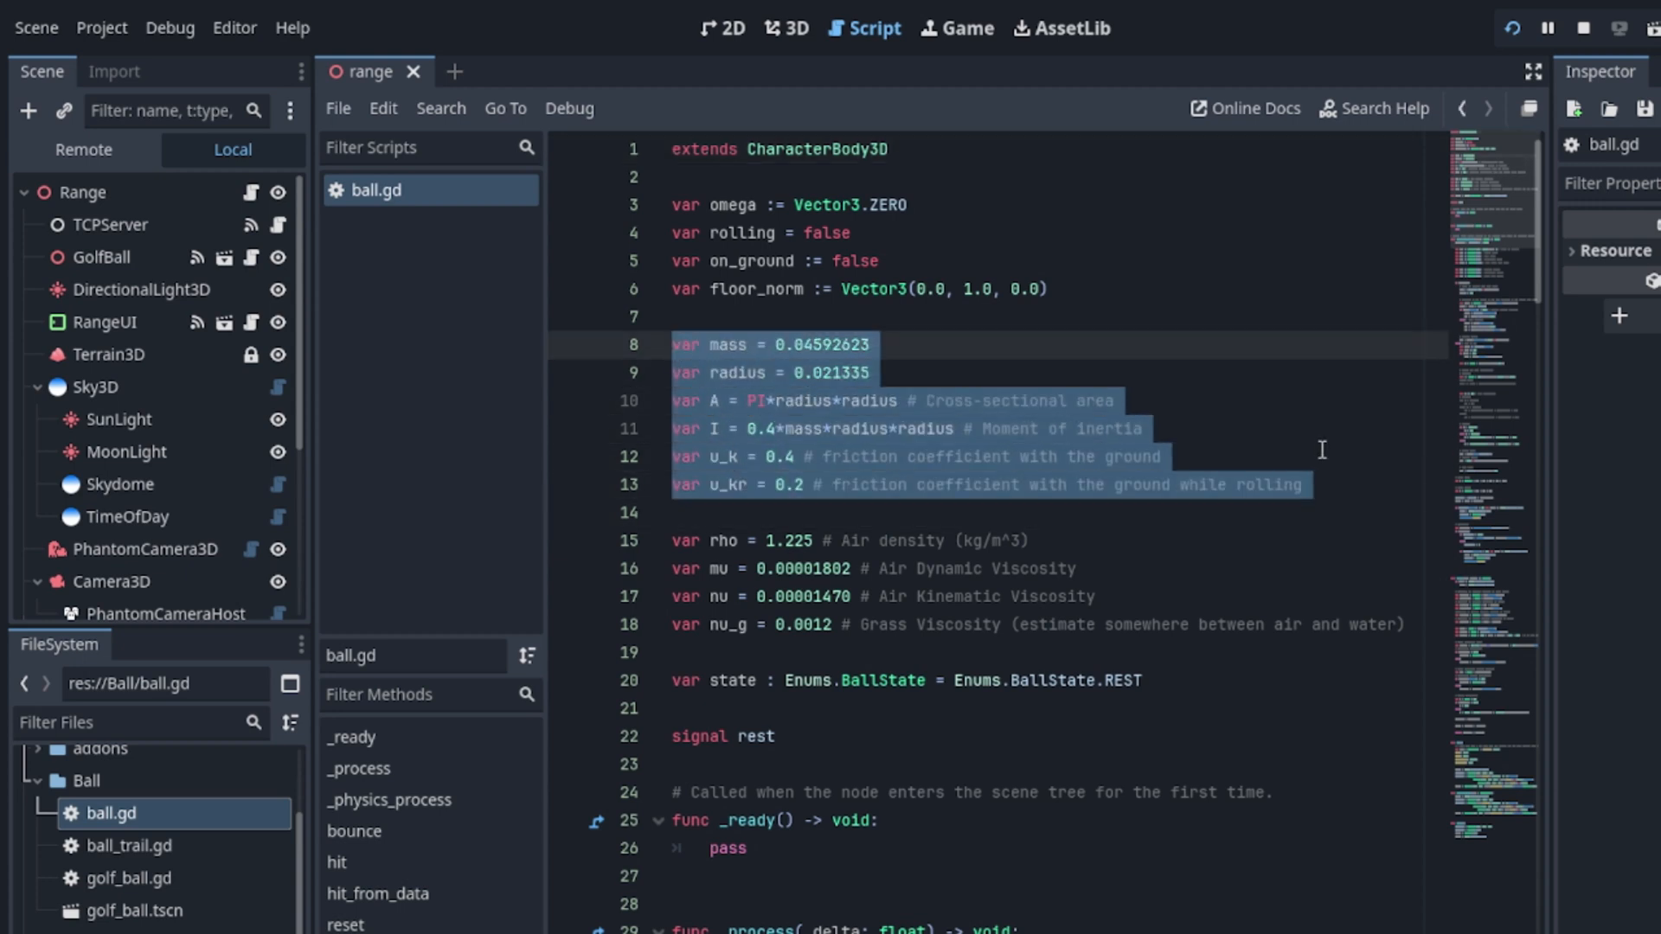
{"action": "scroll", "coordinate": [1257, 559], "scroll_direction": "down", "scroll_amount": 5}
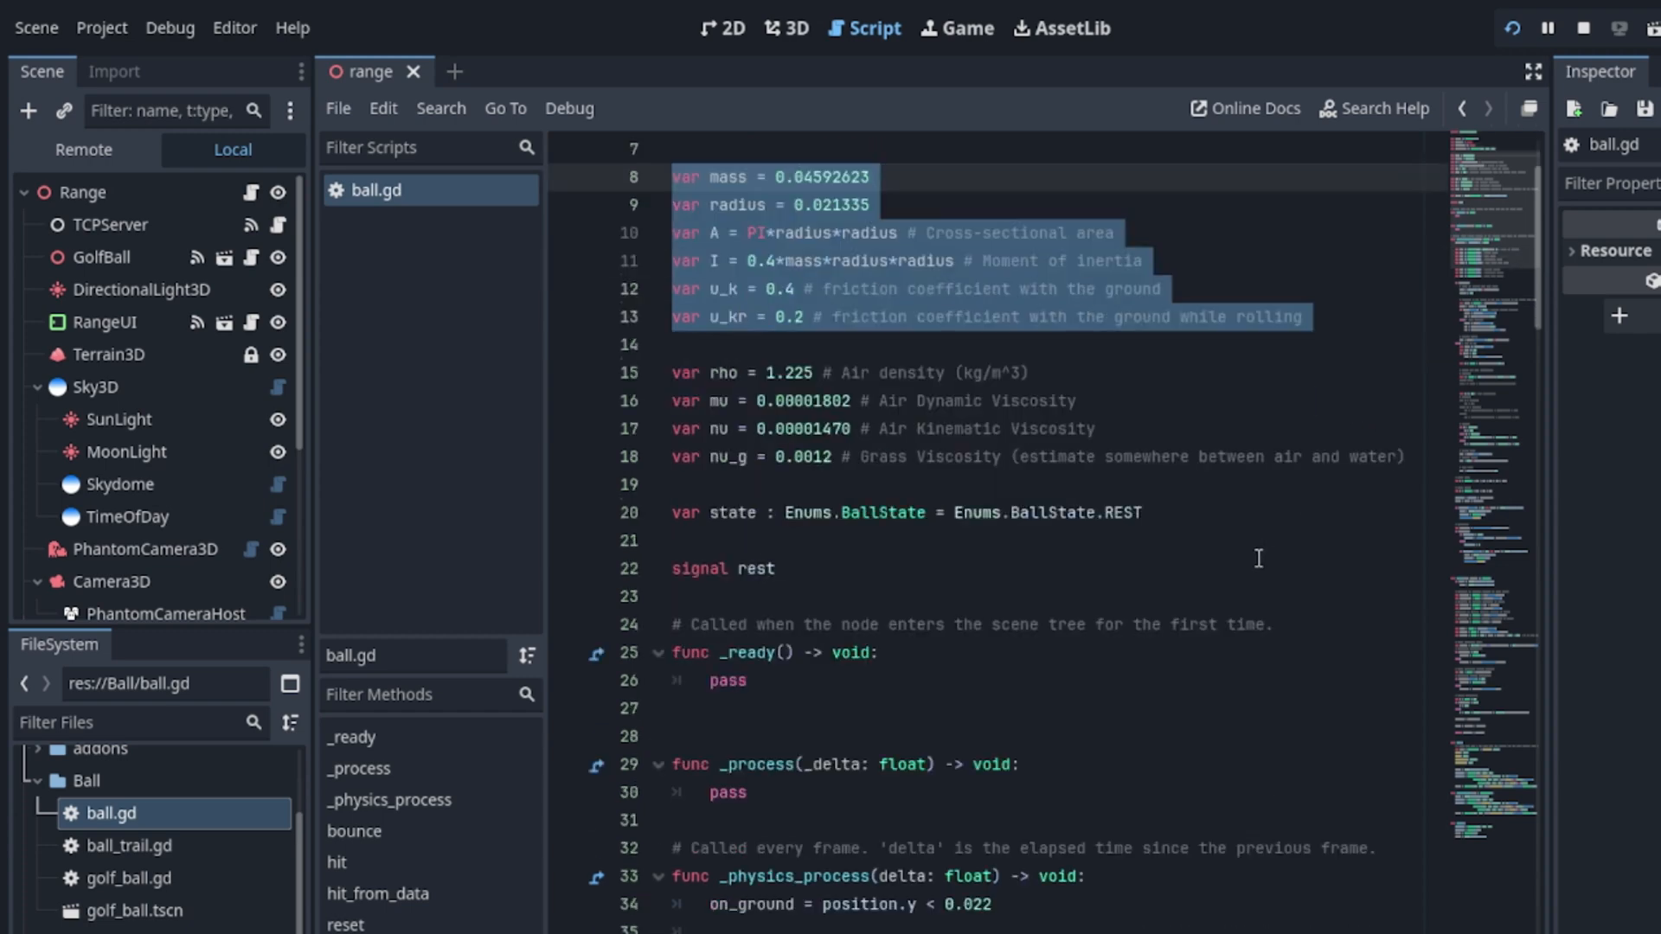
{"action": "scroll", "coordinate": [1257, 558], "scroll_direction": "down", "scroll_amount": 4}
{"action": "scroll", "coordinate": [1258, 558], "scroll_direction": "down", "scroll_amount": 3}
{"action": "scroll", "coordinate": [1257, 558], "scroll_direction": "down", "scroll_amount": 3}
{"action": "scroll", "coordinate": [1257, 558], "scroll_direction": "down", "scroll_amount": 4}
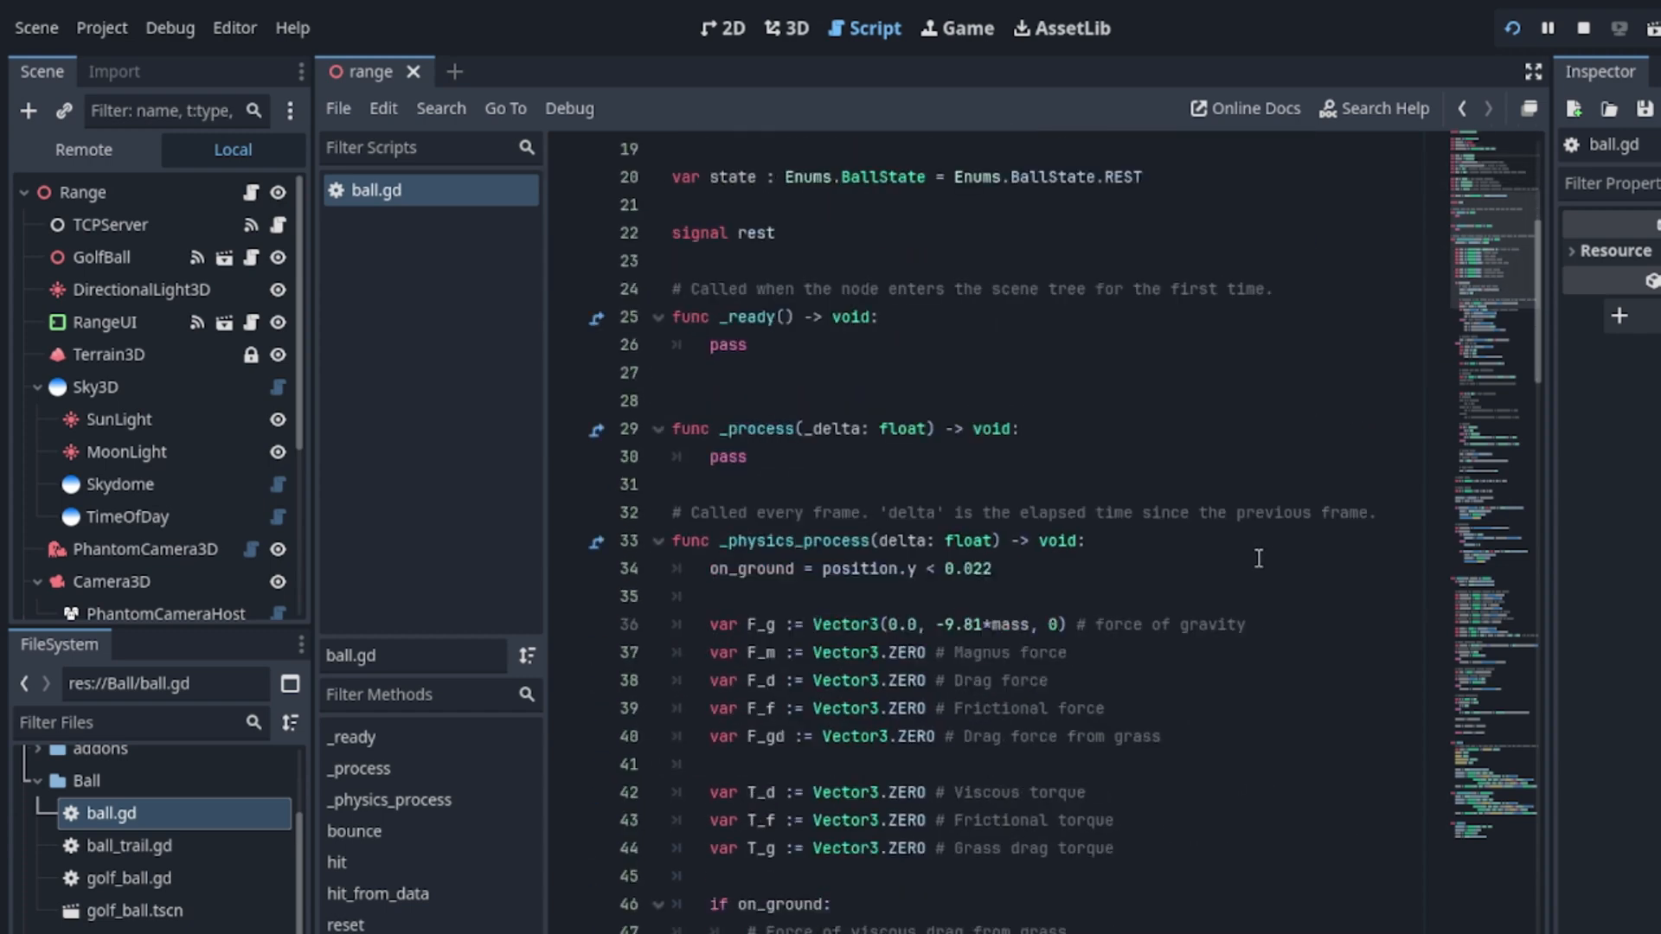
{"action": "scroll", "coordinate": [1257, 559], "scroll_direction": "down", "scroll_amount": 4}
{"action": "scroll", "coordinate": [1258, 558], "scroll_direction": "down", "scroll_amount": 4}
{"action": "scroll", "coordinate": [1257, 559], "scroll_direction": "down", "scroll_amount": 3}
{"action": "scroll", "coordinate": [1258, 558], "scroll_direction": "down", "scroll_amount": 2}
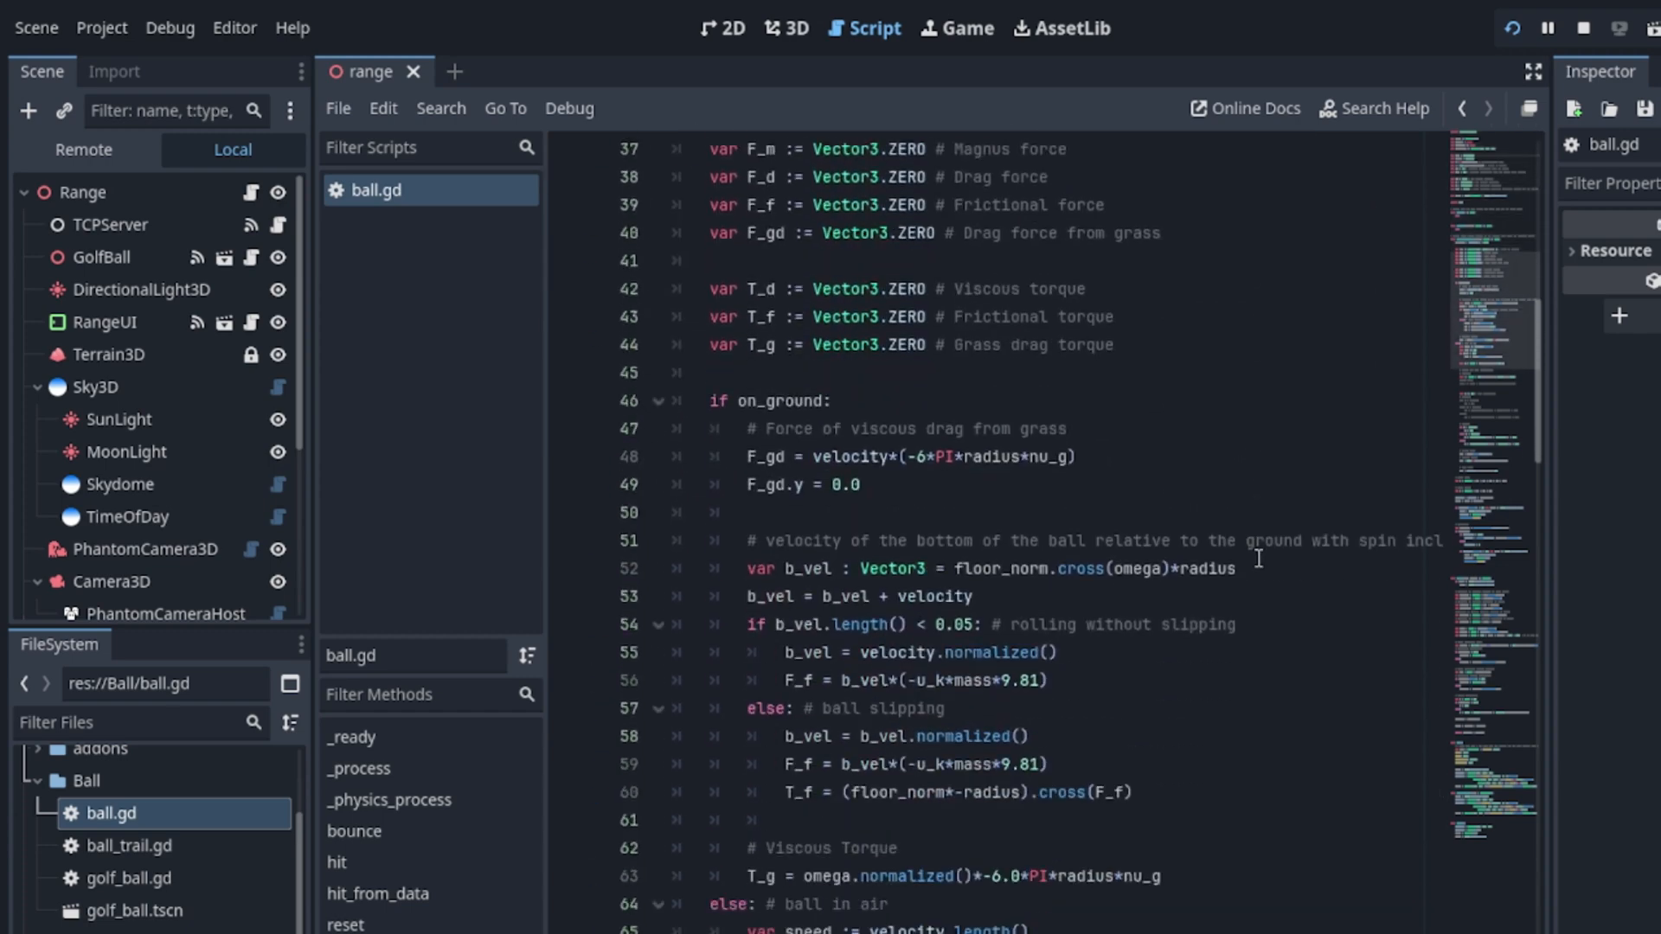
{"action": "scroll", "coordinate": [1258, 558], "scroll_direction": "down", "scroll_amount": 1}
{"action": "scroll", "coordinate": [1258, 558], "scroll_direction": "down", "scroll_amount": 2}
{"action": "scroll", "coordinate": [1258, 559], "scroll_direction": "down", "scroll_amount": 1}
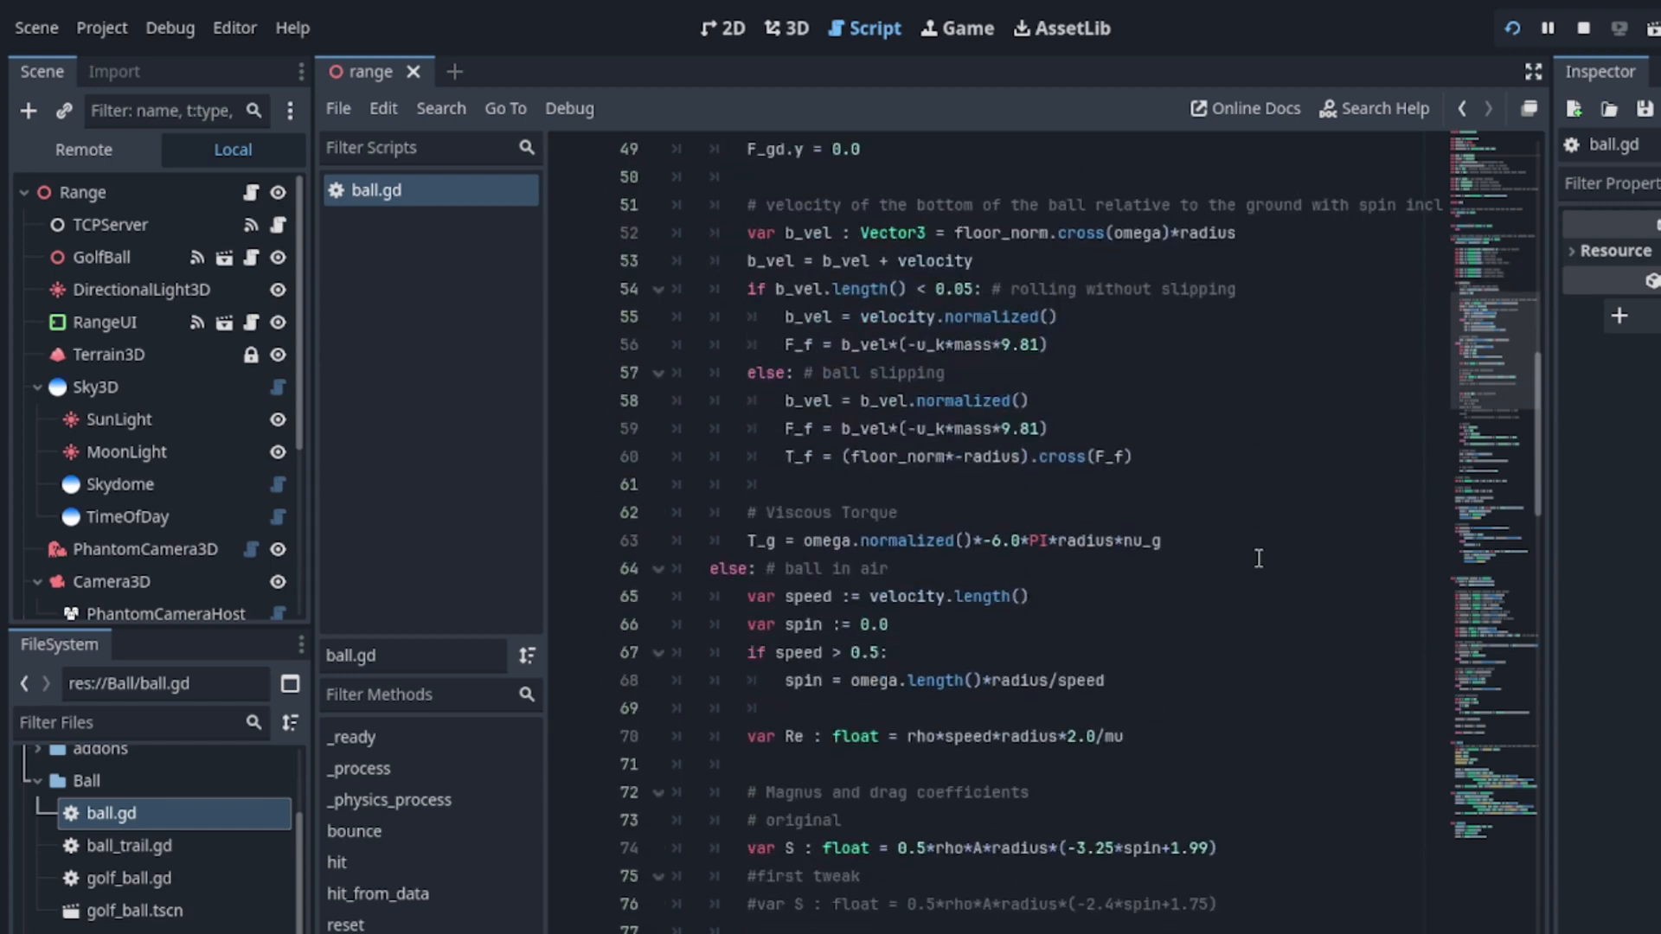
{"action": "scroll", "coordinate": [1257, 557], "scroll_direction": "down", "scroll_amount": 1}
{"action": "scroll", "coordinate": [1258, 558], "scroll_direction": "down", "scroll_amount": 1}
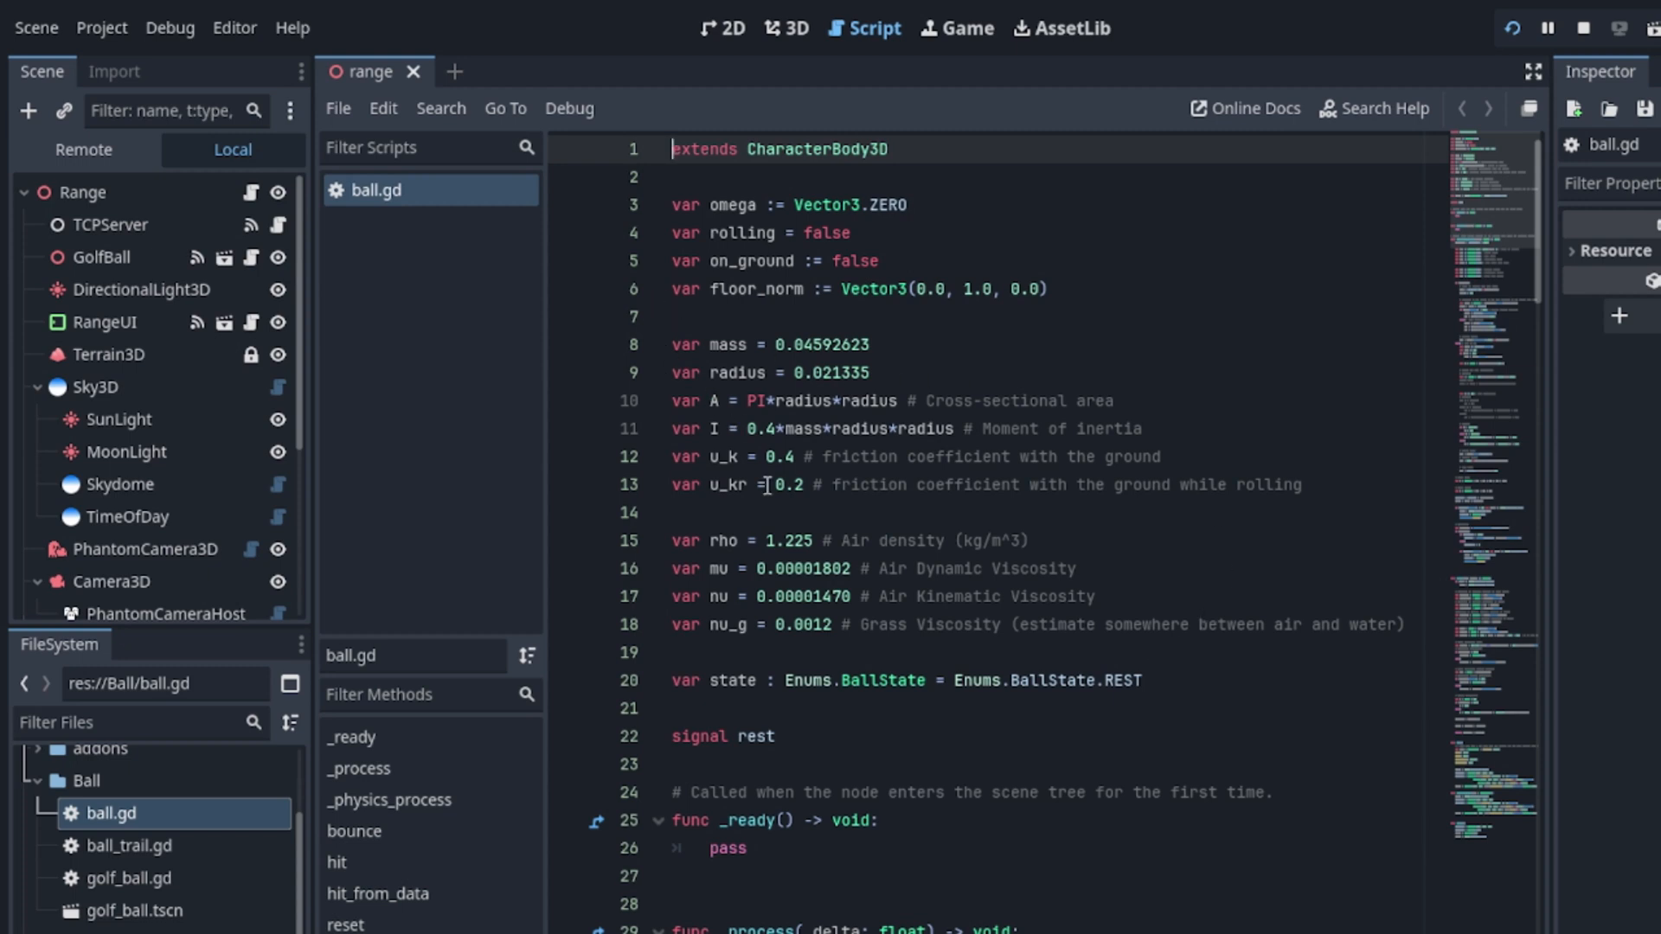
{"action": "left_click_drag", "start_coordinate": [766, 506], "coordinate": [672, 346]}
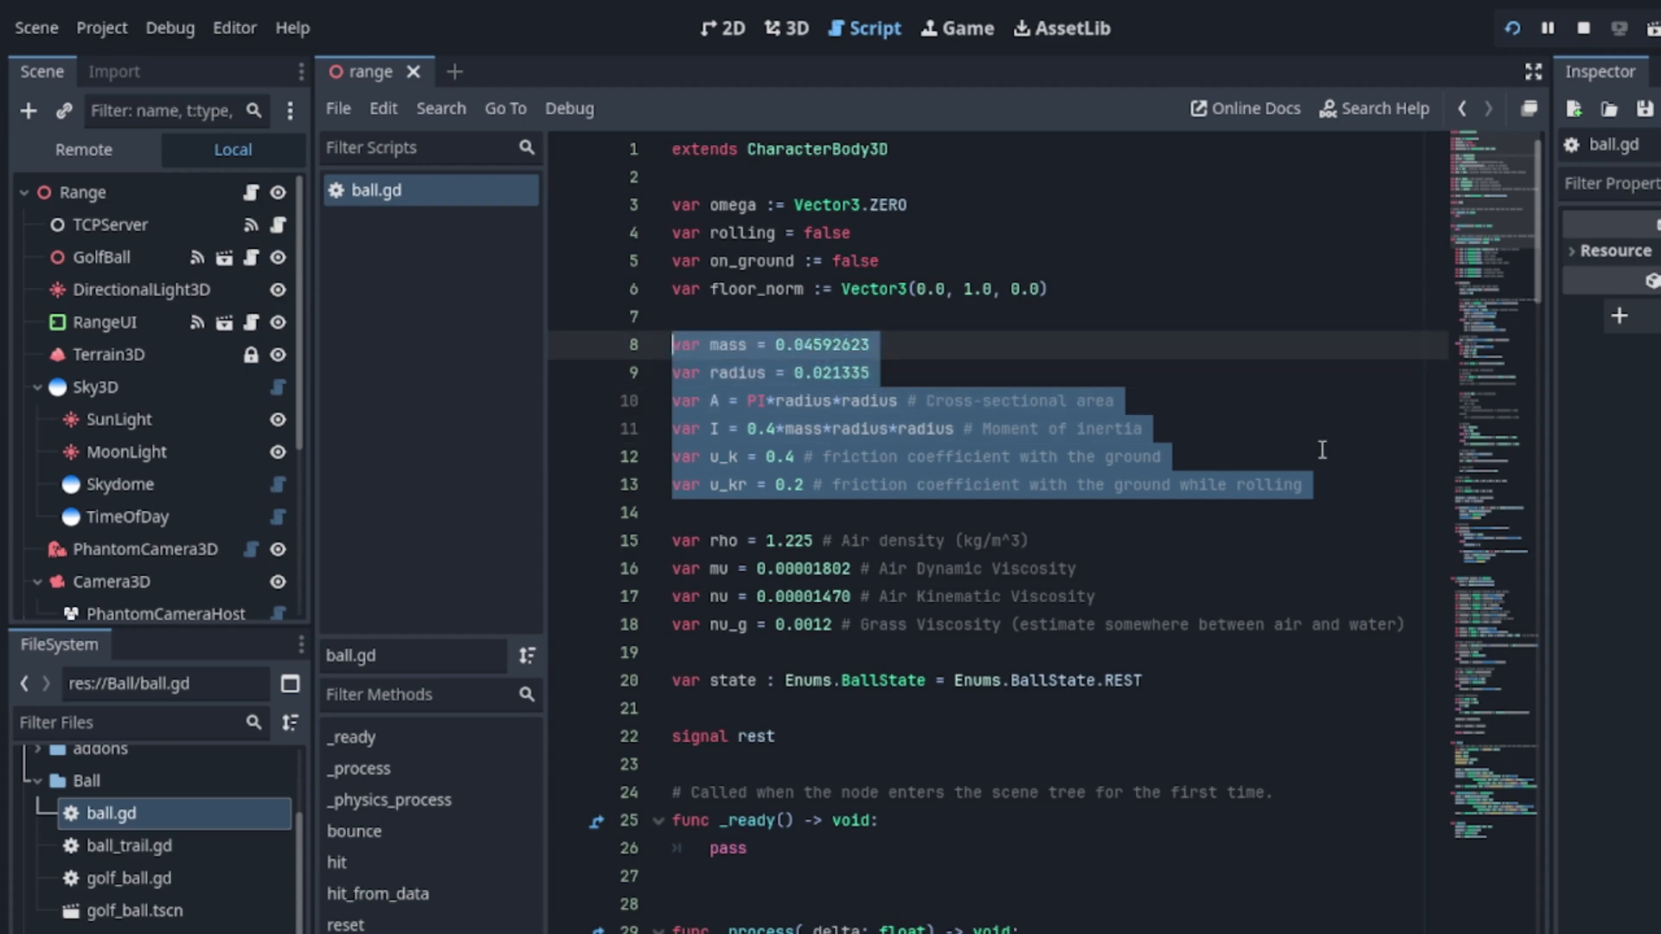
{"action": "scroll", "coordinate": [1258, 559], "scroll_direction": "down", "scroll_amount": 3}
{"action": "scroll", "coordinate": [1258, 558], "scroll_direction": "down", "scroll_amount": 3}
{"action": "scroll", "coordinate": [1258, 558], "scroll_direction": "down", "scroll_amount": 3}
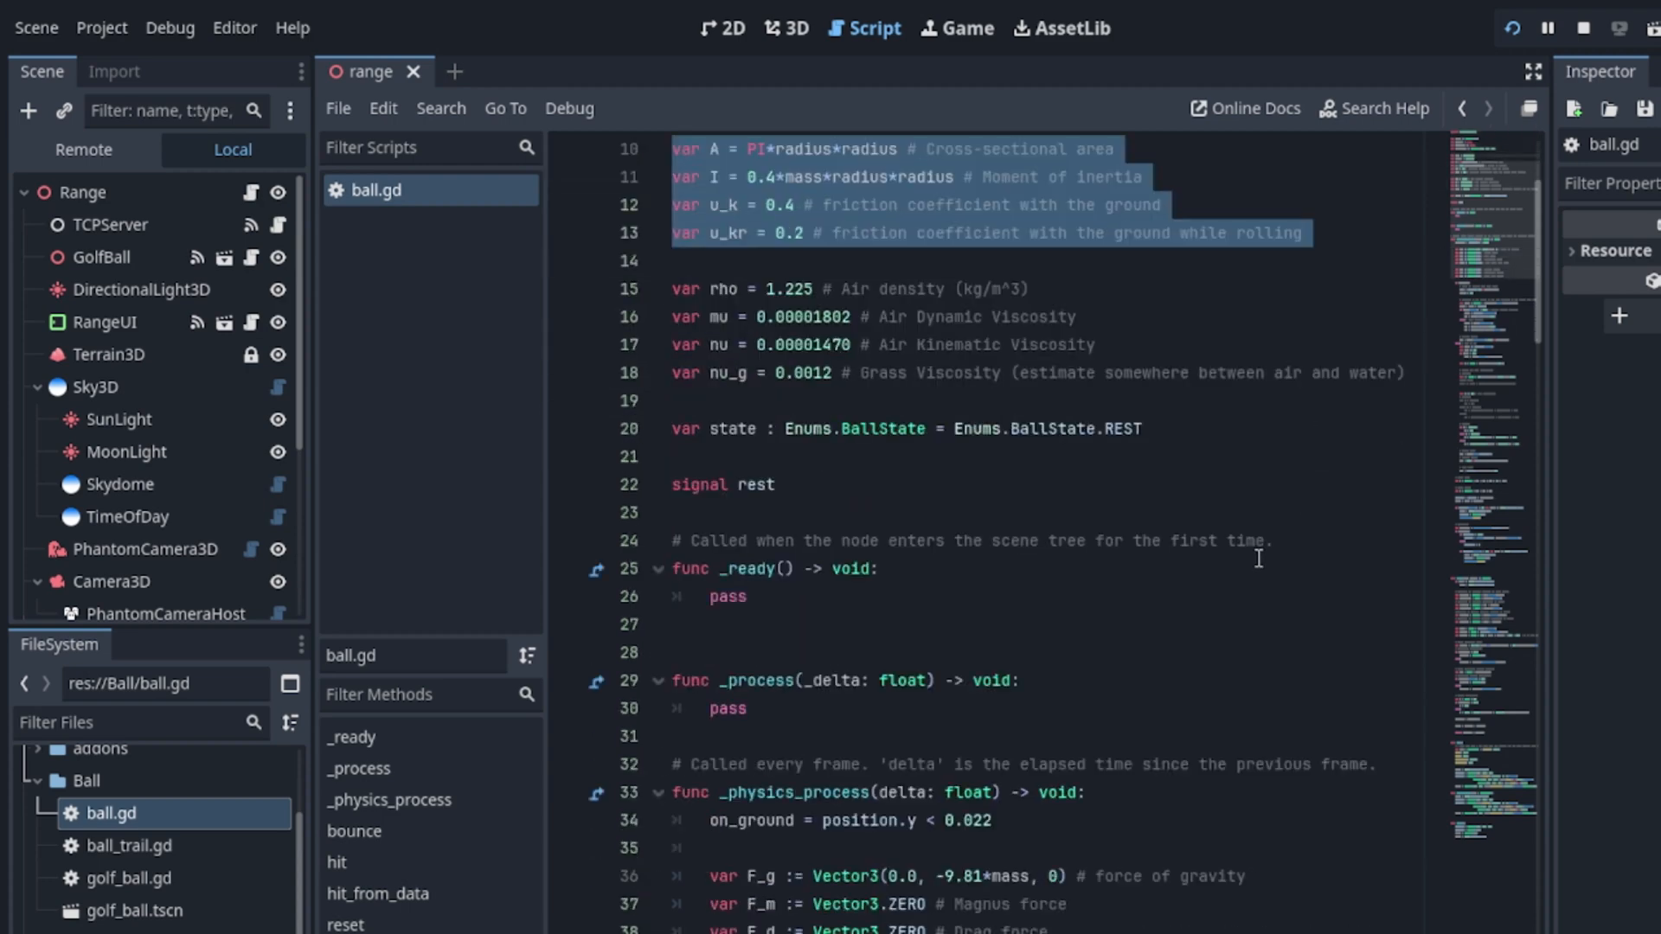
{"action": "scroll", "coordinate": [1258, 558], "scroll_direction": "down", "scroll_amount": 3}
{"action": "scroll", "coordinate": [1258, 558], "scroll_direction": "down", "scroll_amount": 3}
{"action": "scroll", "coordinate": [1258, 558], "scroll_direction": "down", "scroll_amount": 3}
{"action": "scroll", "coordinate": [1257, 558], "scroll_direction": "down", "scroll_amount": 3}
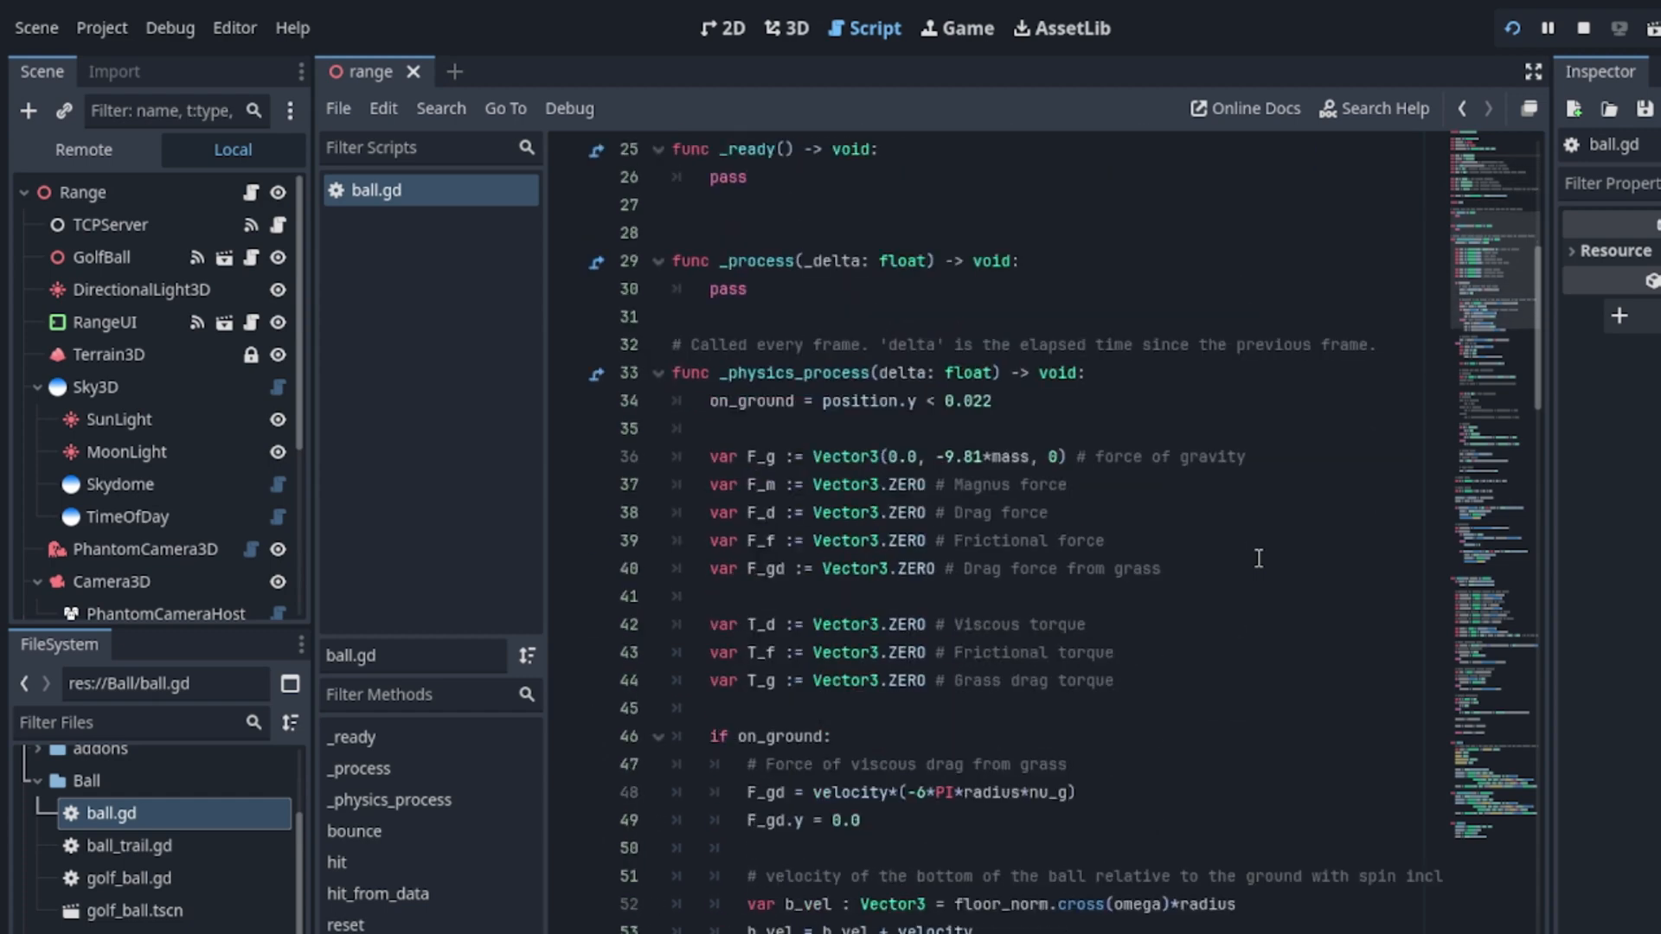
{"action": "scroll", "coordinate": [1258, 558], "scroll_direction": "down", "scroll_amount": 3}
{"action": "scroll", "coordinate": [1257, 559], "scroll_direction": "down", "scroll_amount": 3}
{"action": "scroll", "coordinate": [1258, 558], "scroll_direction": "down", "scroll_amount": 3}
{"action": "scroll", "coordinate": [1257, 558], "scroll_direction": "down", "scroll_amount": 3}
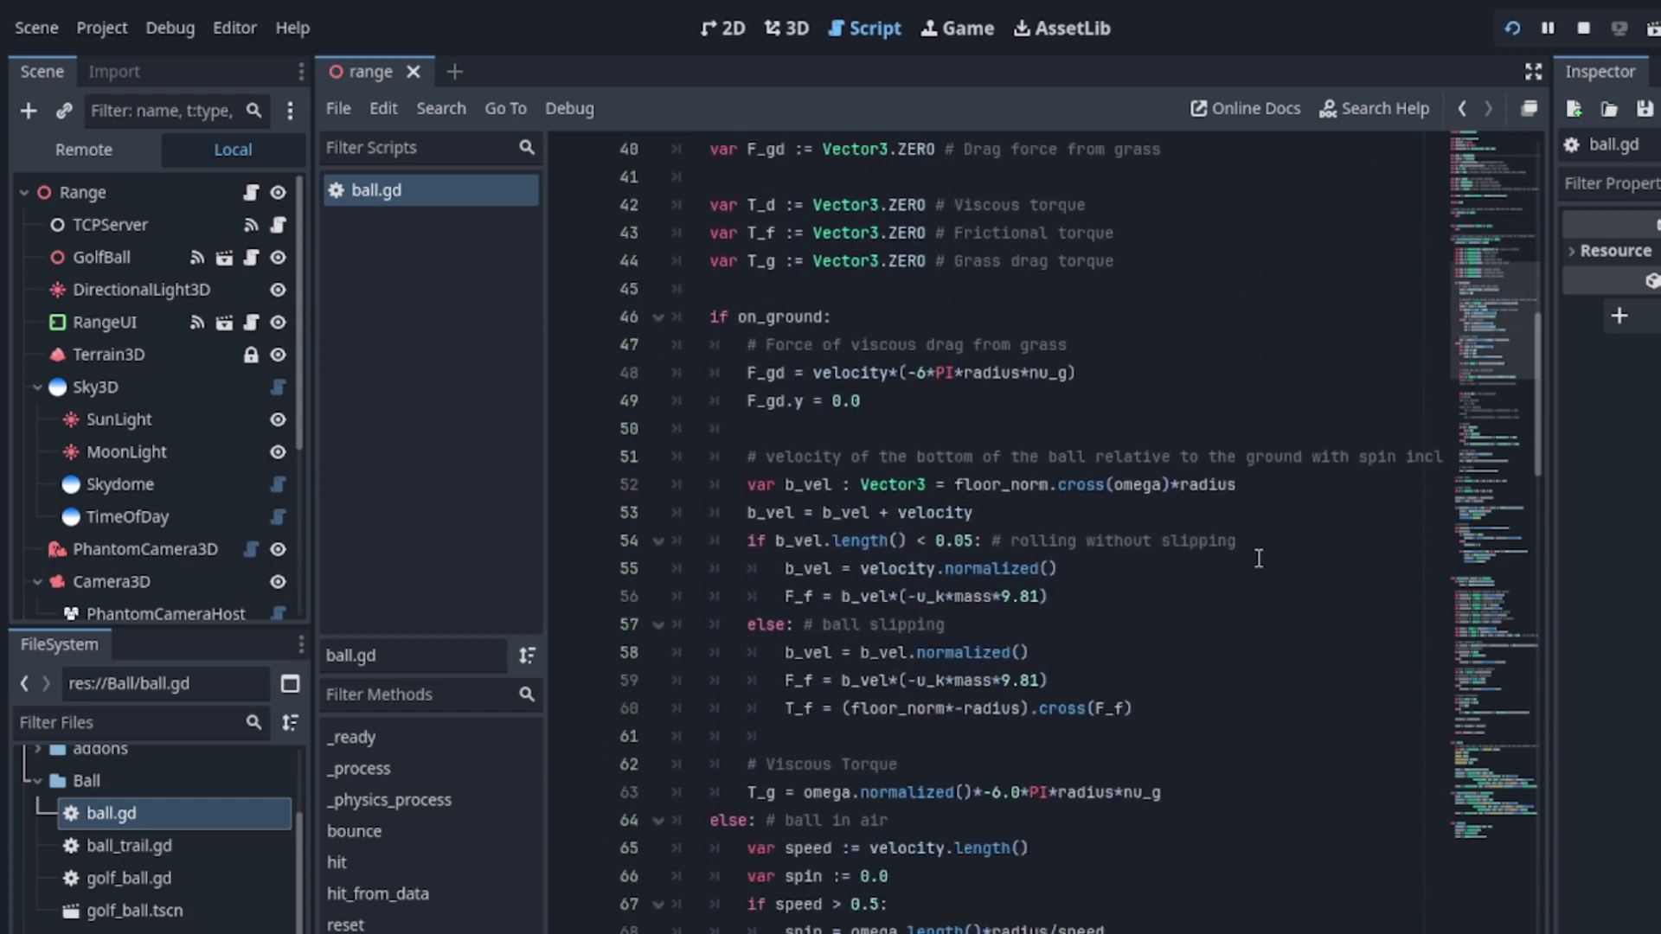
{"action": "scroll", "coordinate": [1257, 558], "scroll_direction": "down", "scroll_amount": 3}
{"action": "scroll", "coordinate": [1258, 558], "scroll_direction": "down", "scroll_amount": 3}
{"action": "scroll", "coordinate": [1258, 558], "scroll_direction": "down", "scroll_amount": 3}
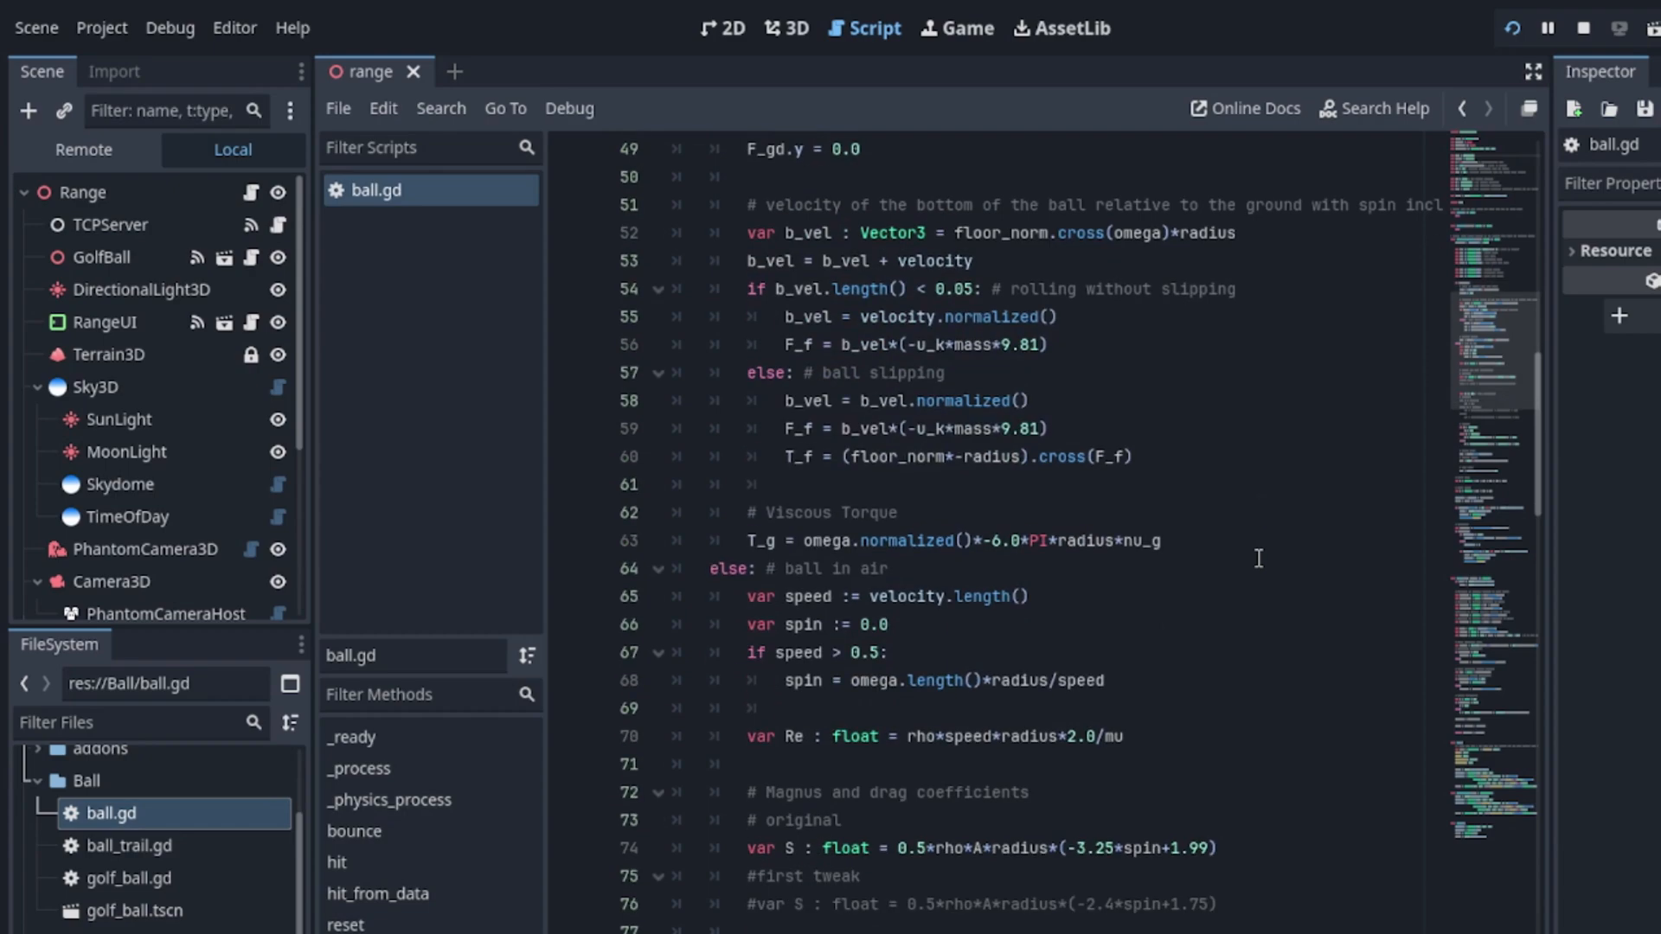
{"action": "scroll", "coordinate": [1257, 558], "scroll_direction": "down", "scroll_amount": 3}
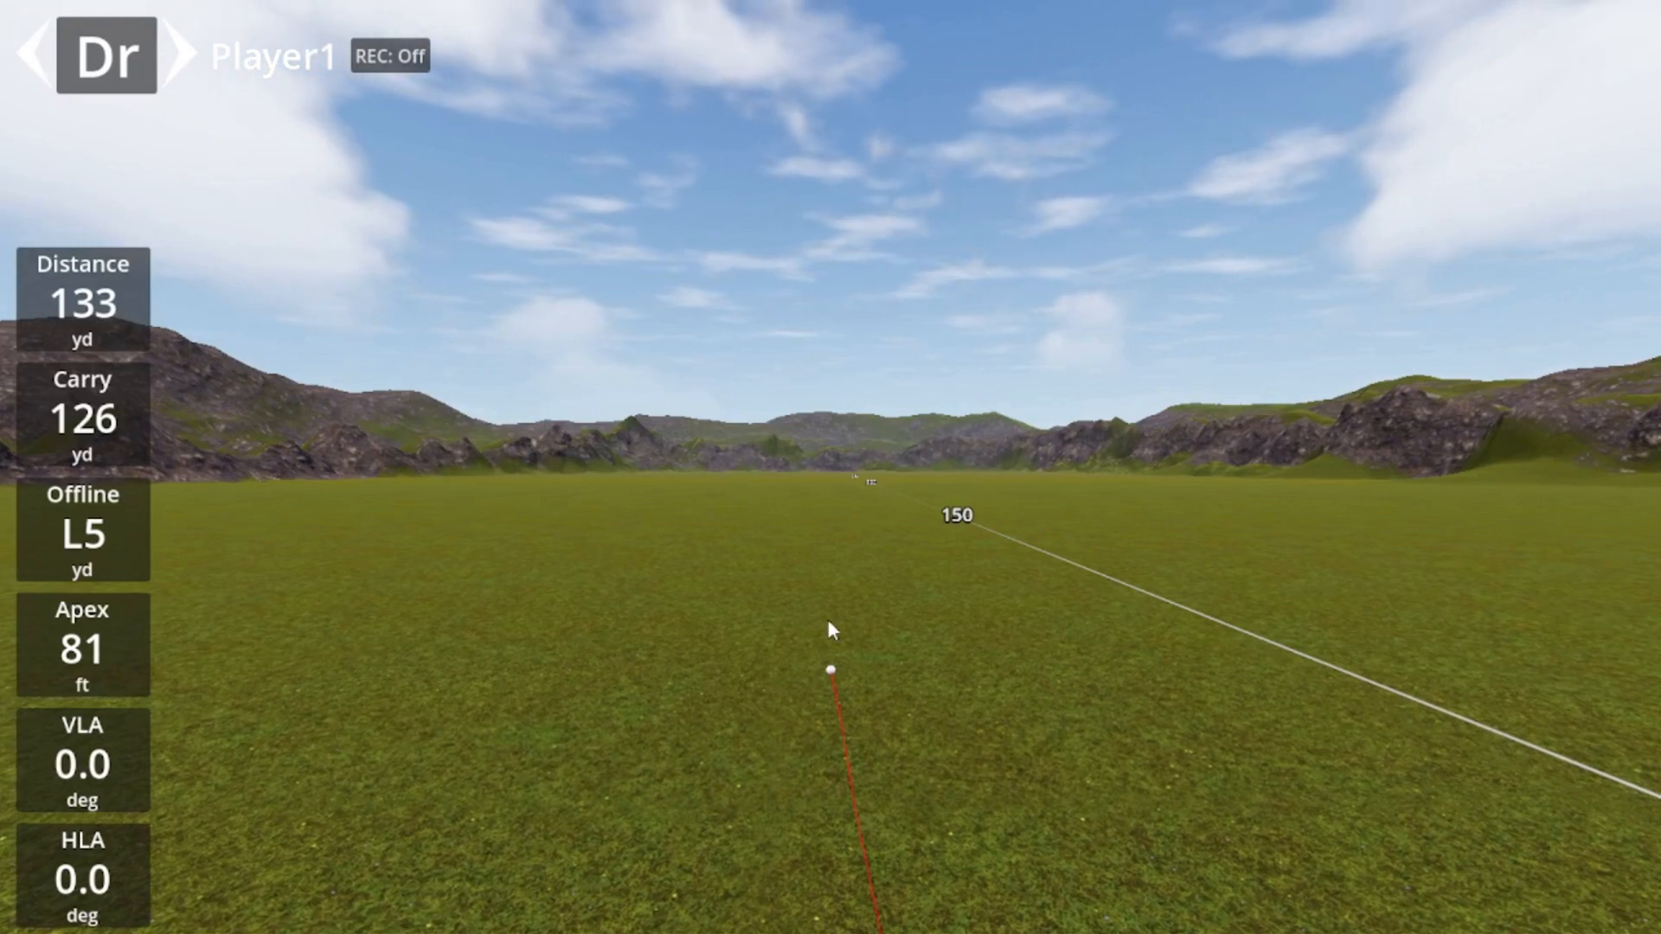
- Re-tee the ball with the R key, clearing the 133-yard drive's Distance, Carry and Apex stats to zero
{"action": "key", "text": "r"}
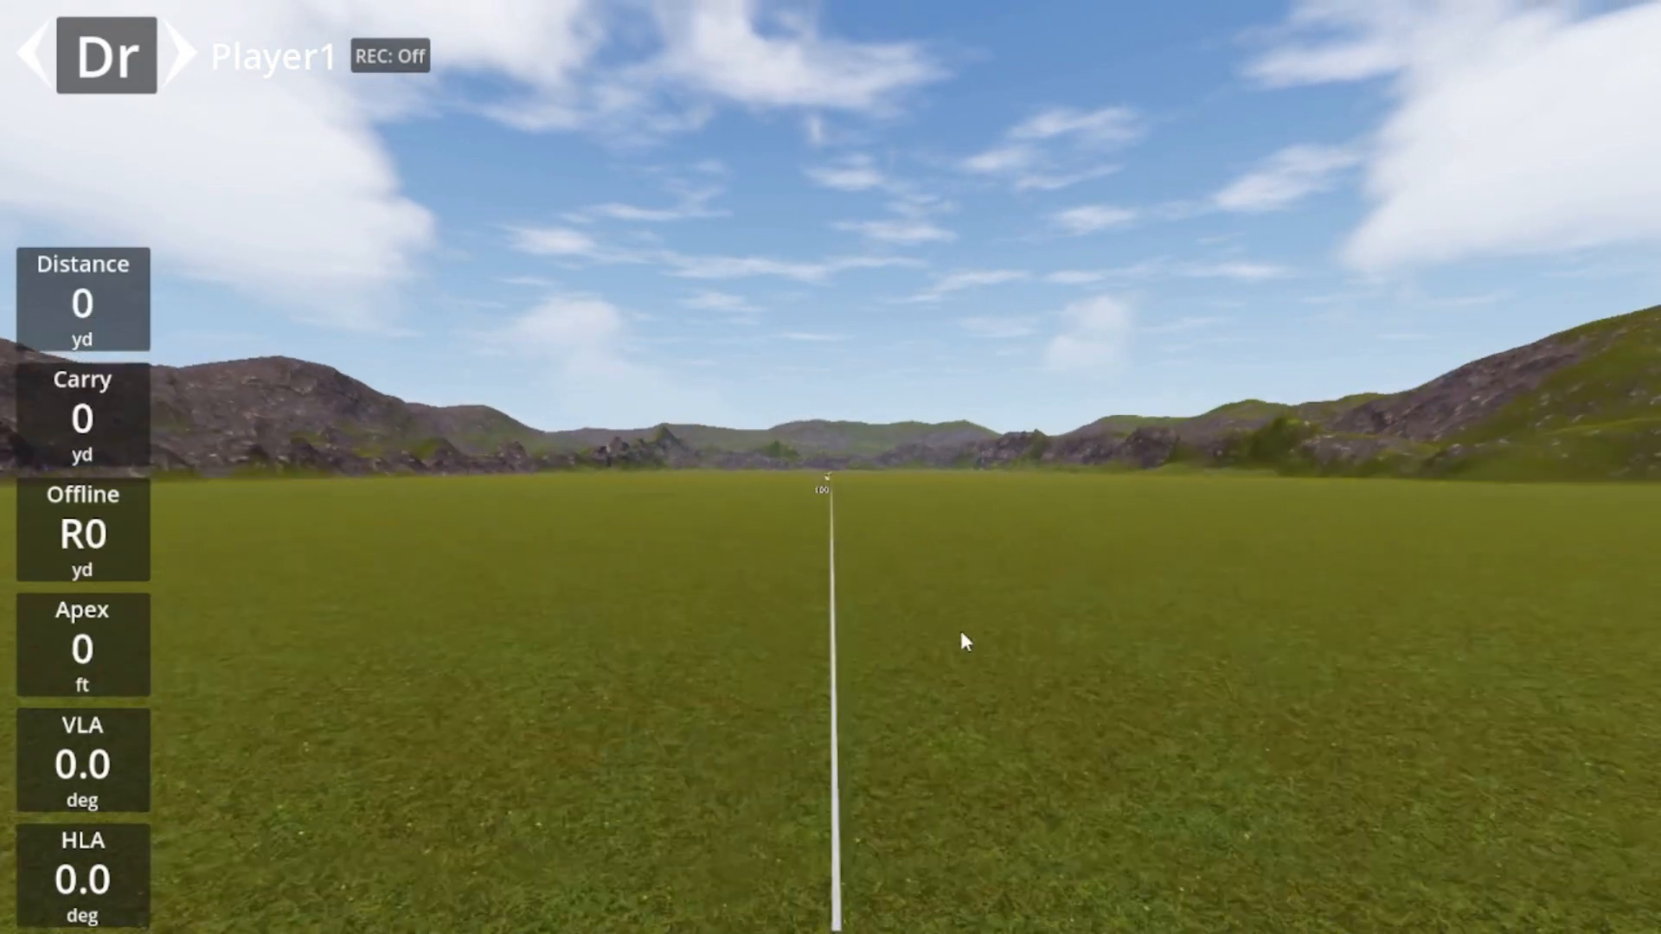